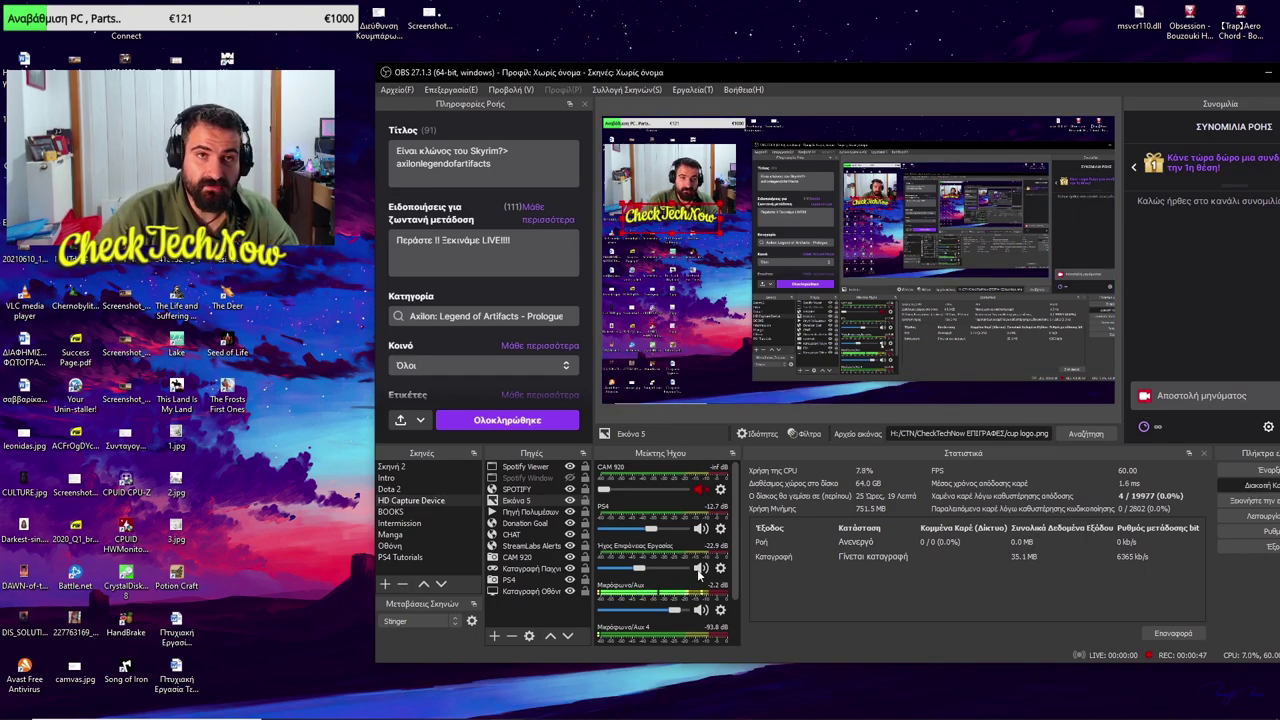
left_click(400, 523)
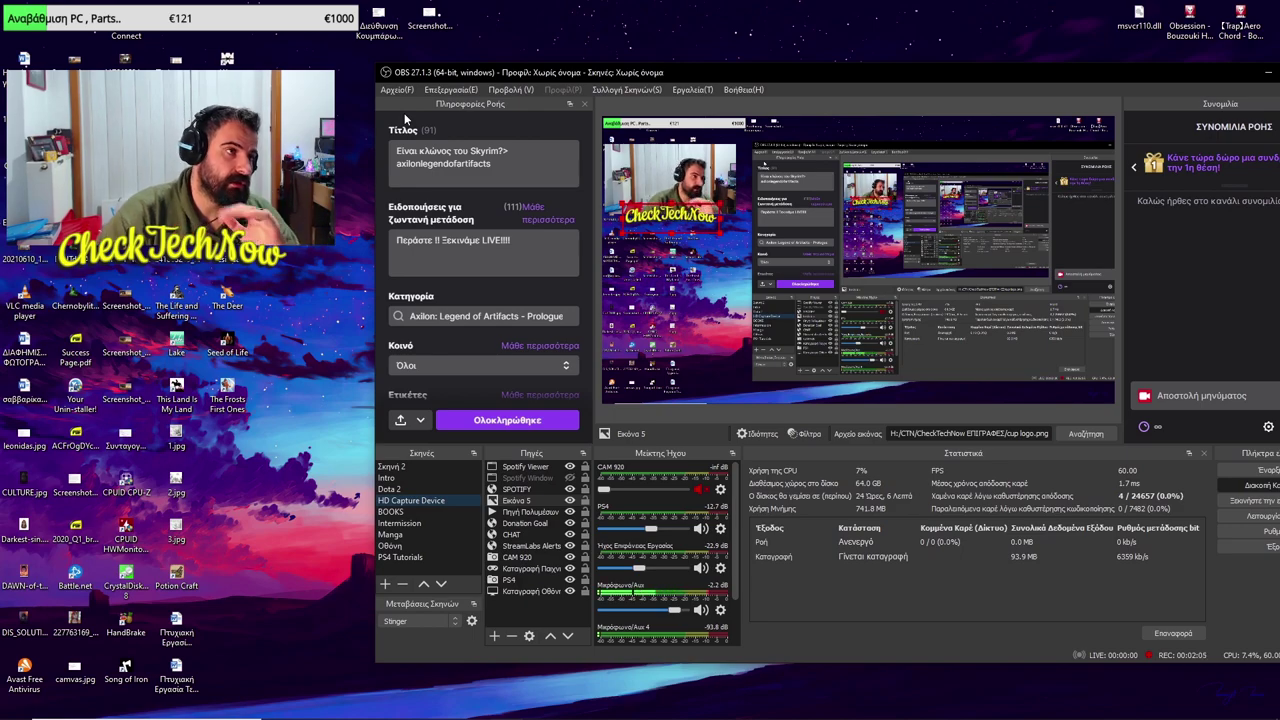
left_click(464, 88)
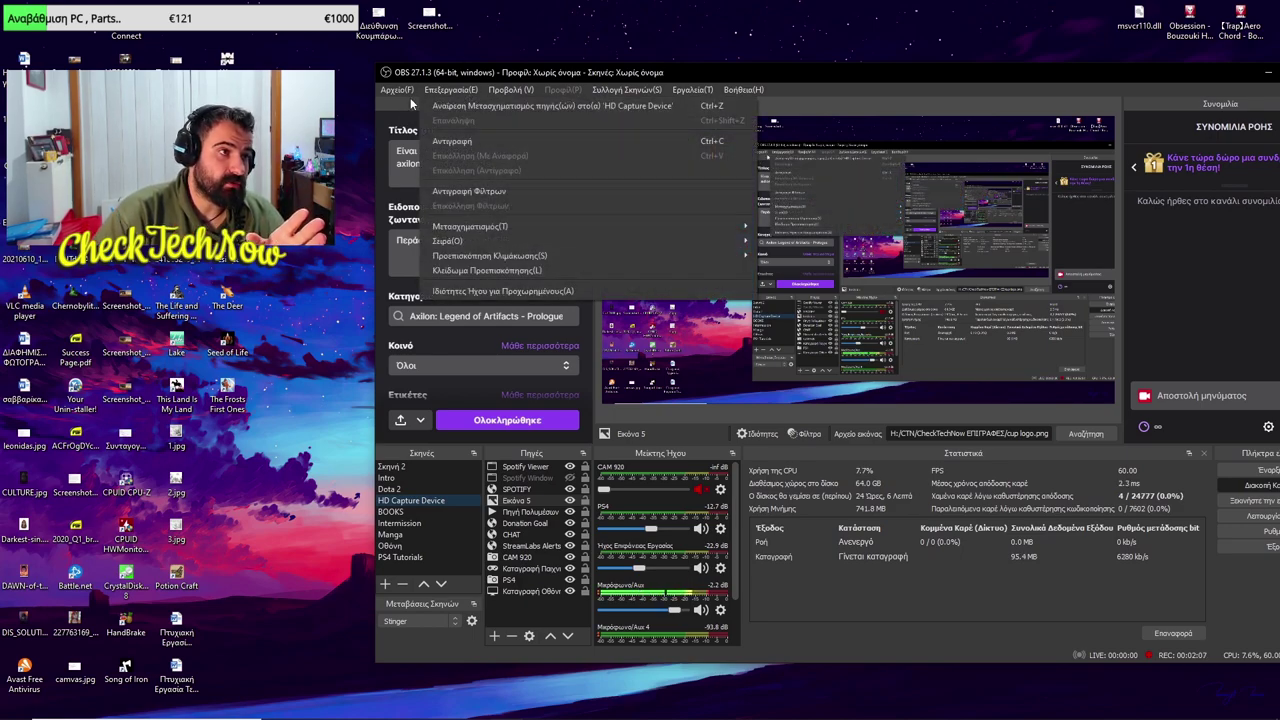
mouse_move(403, 91)
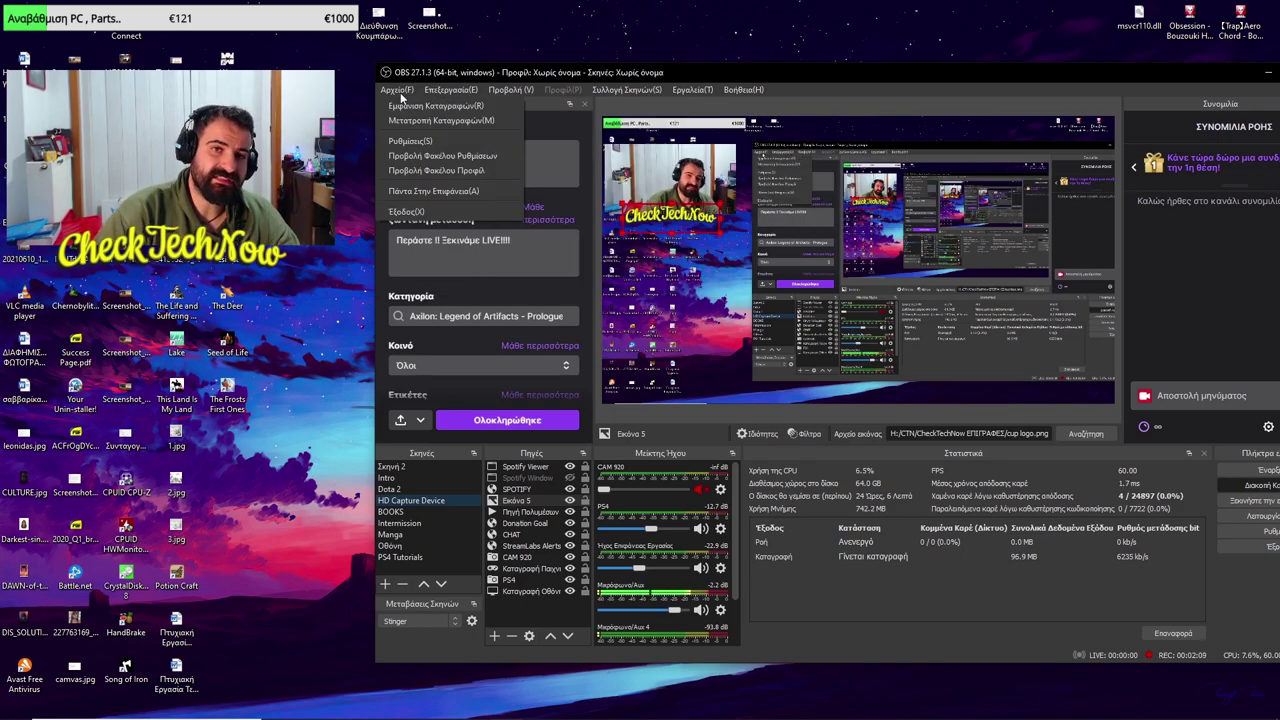
left_click(418, 157)
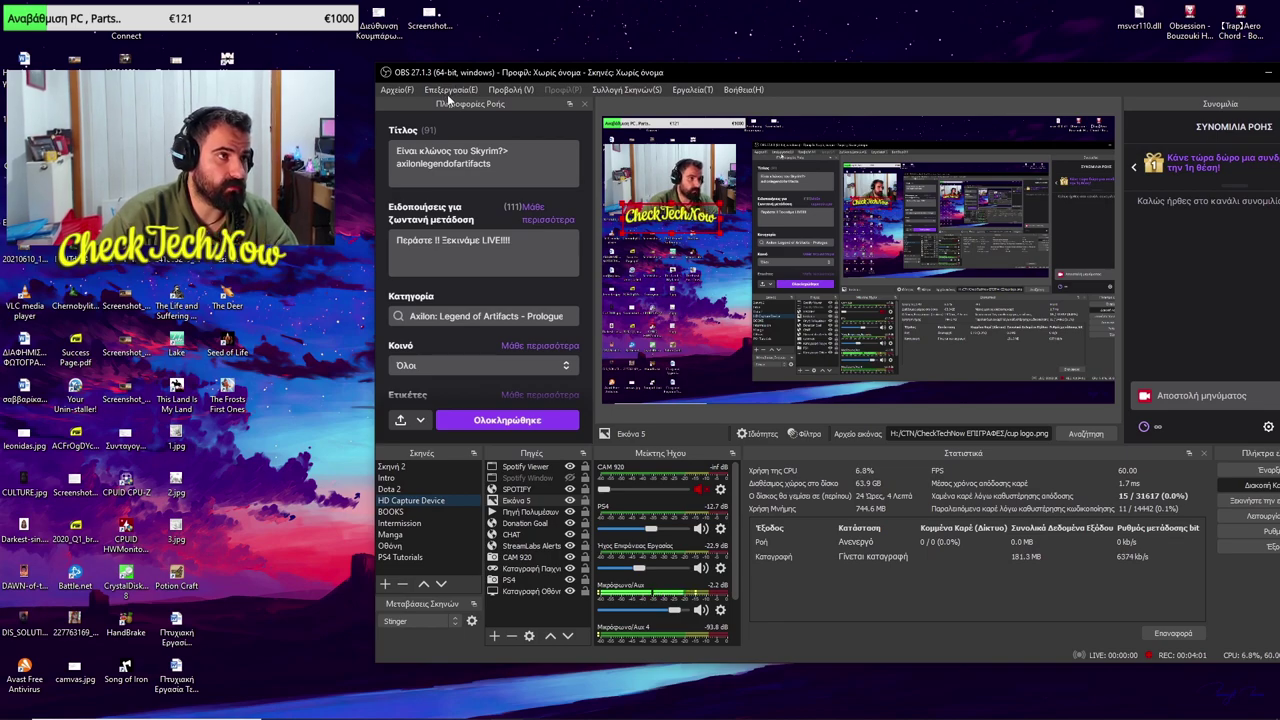
Step: Open the OBS settings folder, go up to Roaming and copy the whole obs-studio folder
left_click(408, 88)
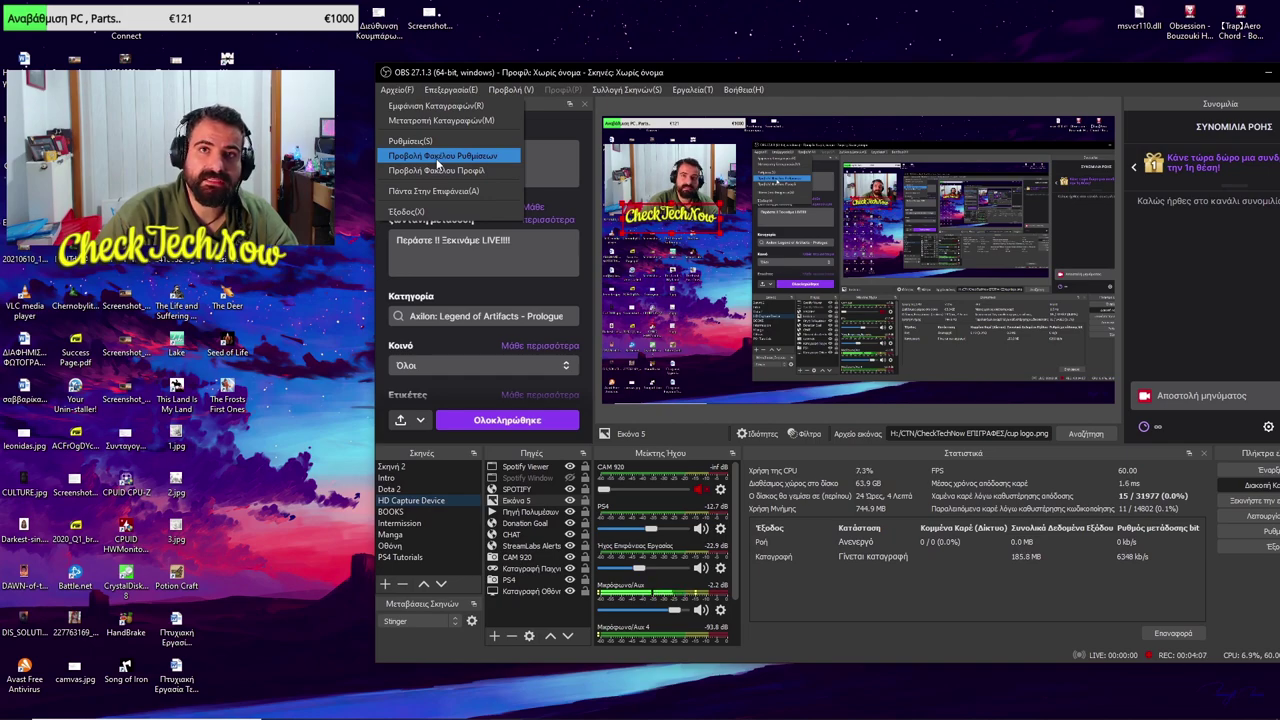
left_click(437, 158)
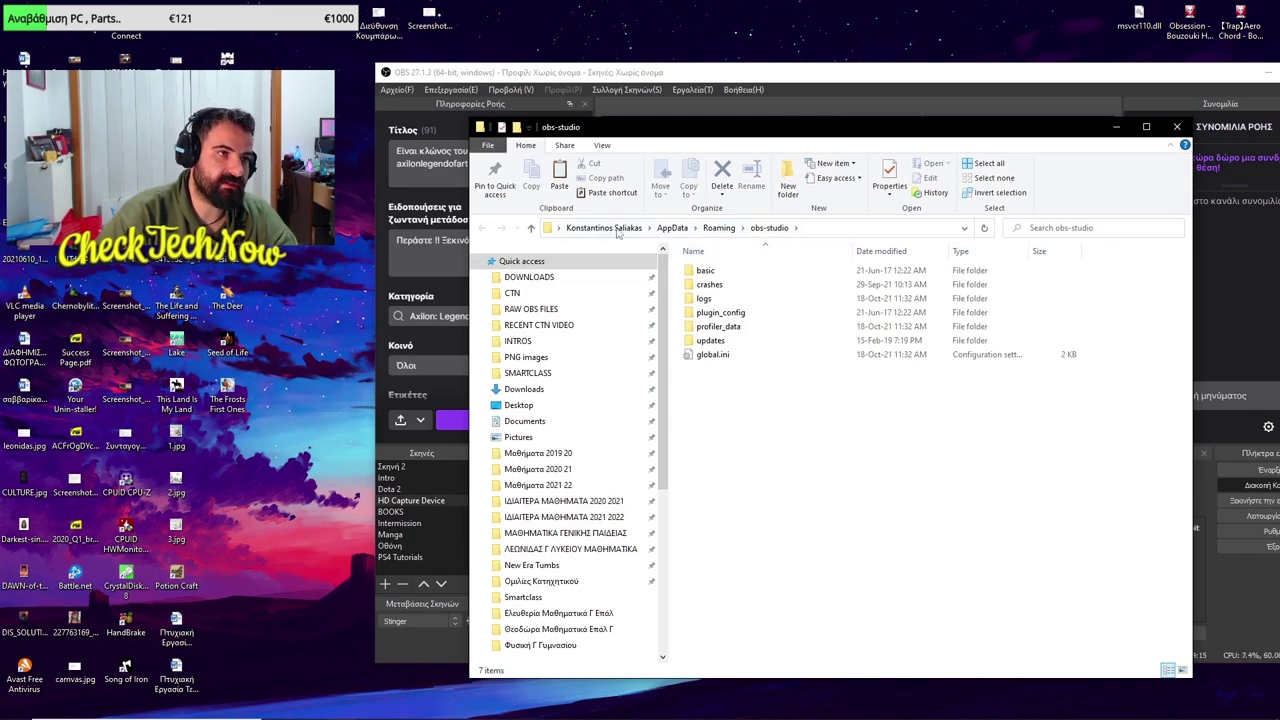
left_click(720, 229)
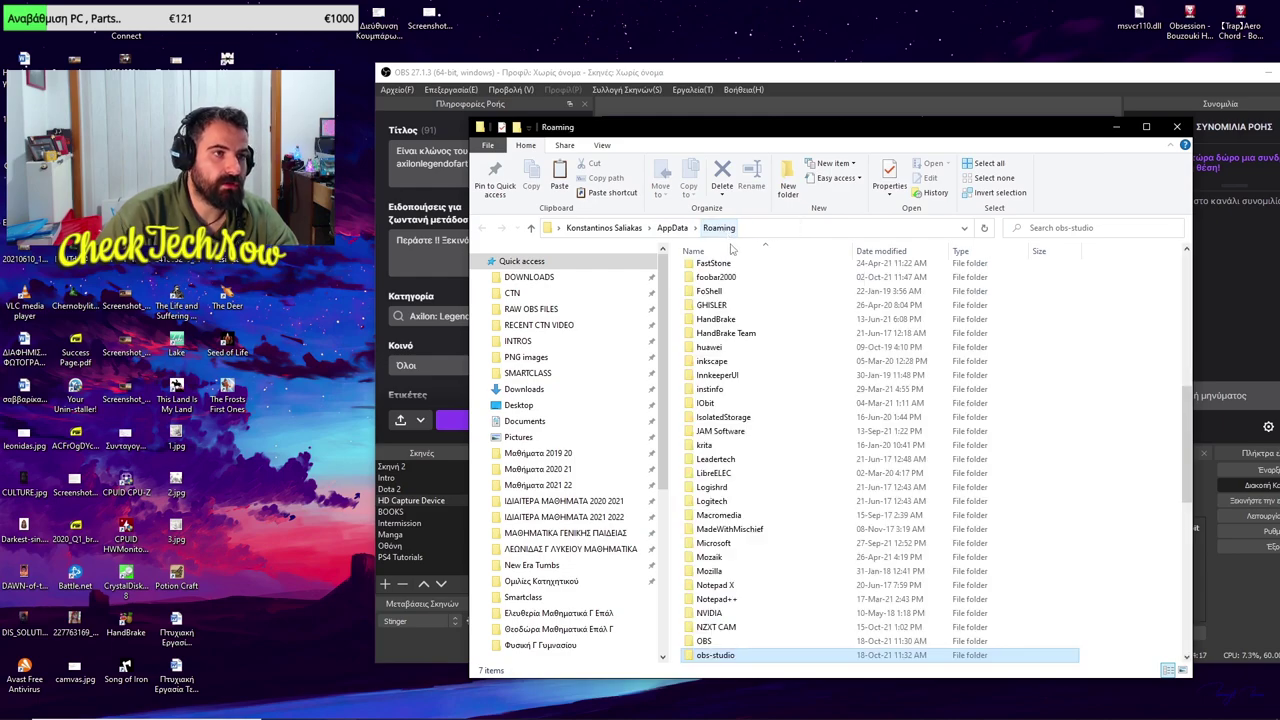
scroll(750, 600, "down", 2)
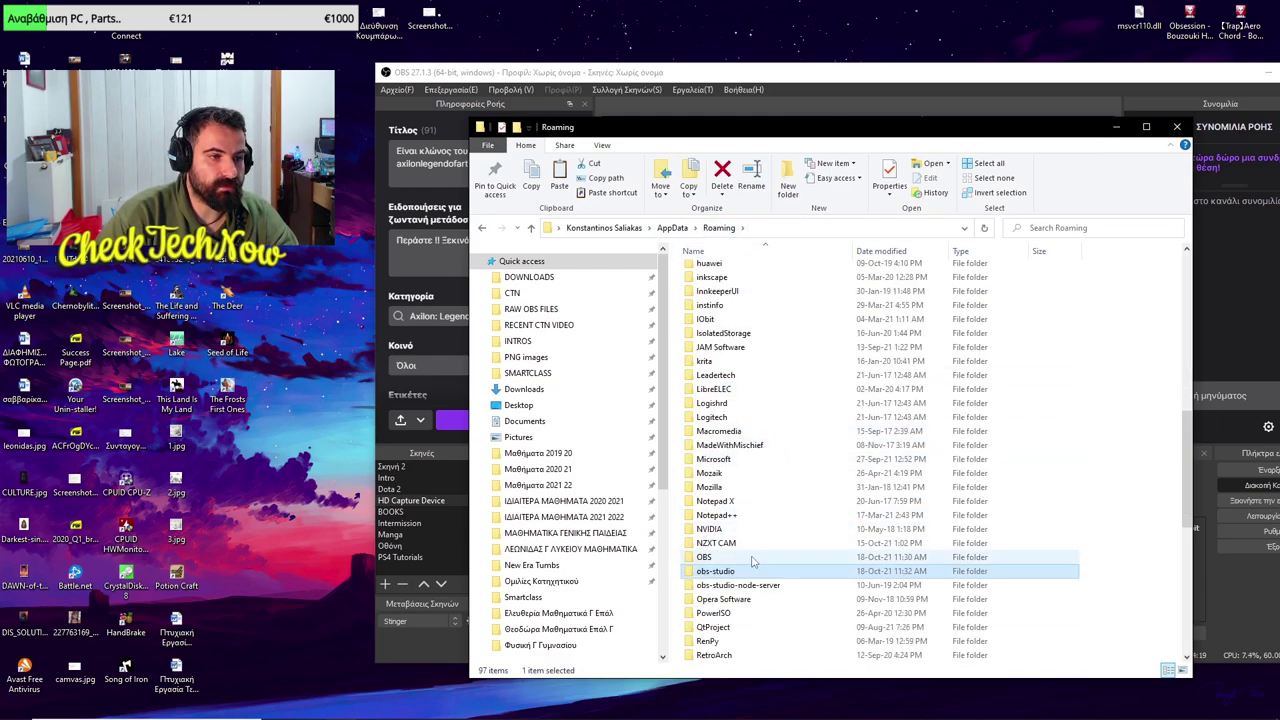
right_click(728, 572)
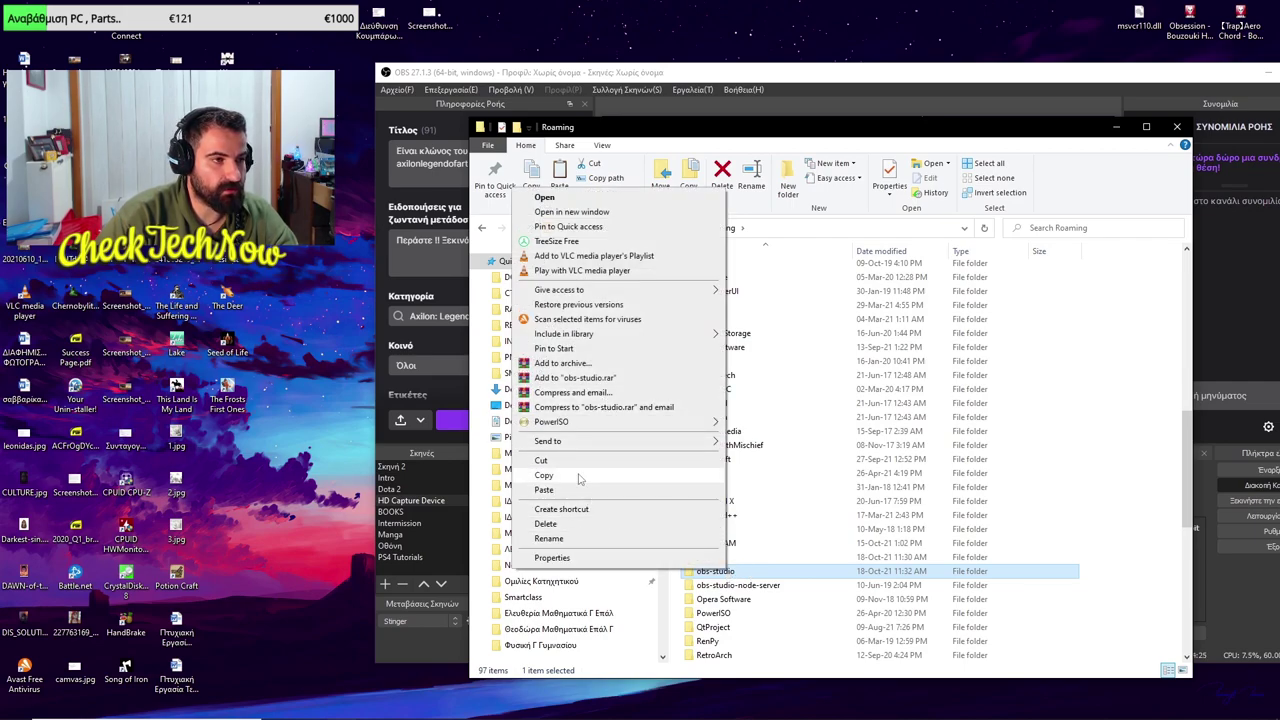
left_click(544, 475)
Step: Create a new folder in Downloads and paste the copied obs-studio folder directly into Downloads as a backup
left_click(515, 391)
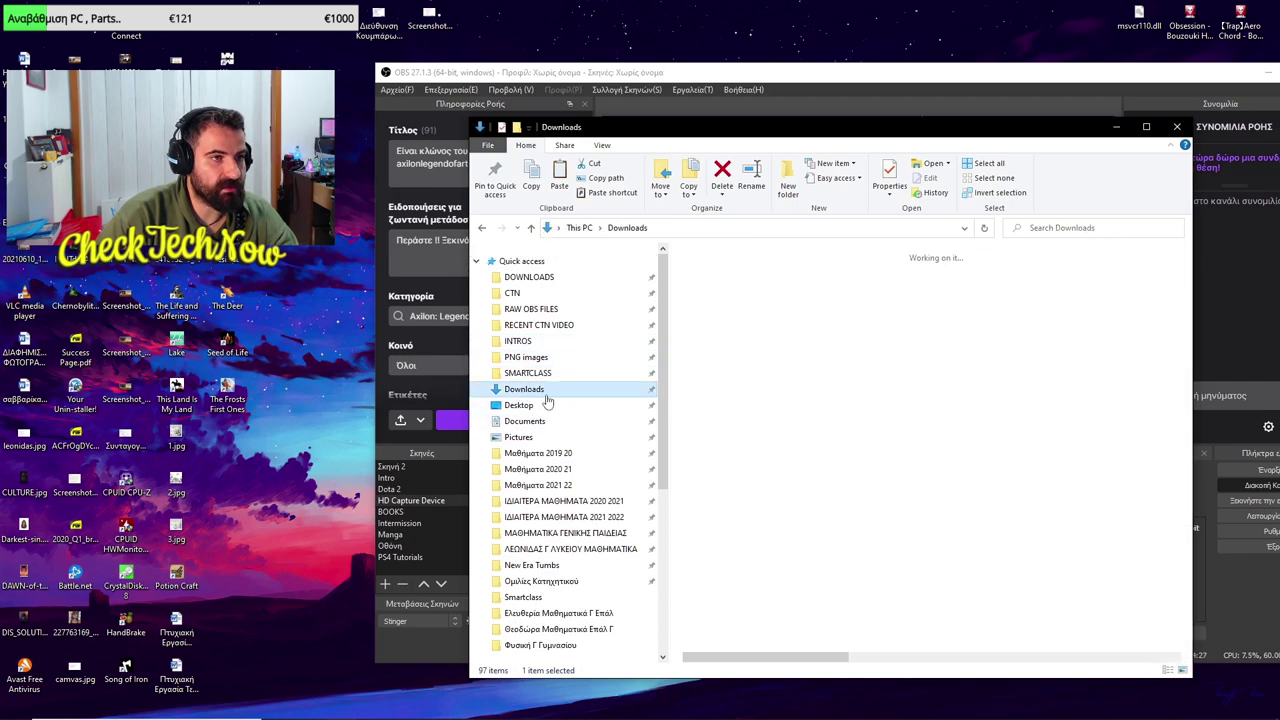
left_click(788, 190)
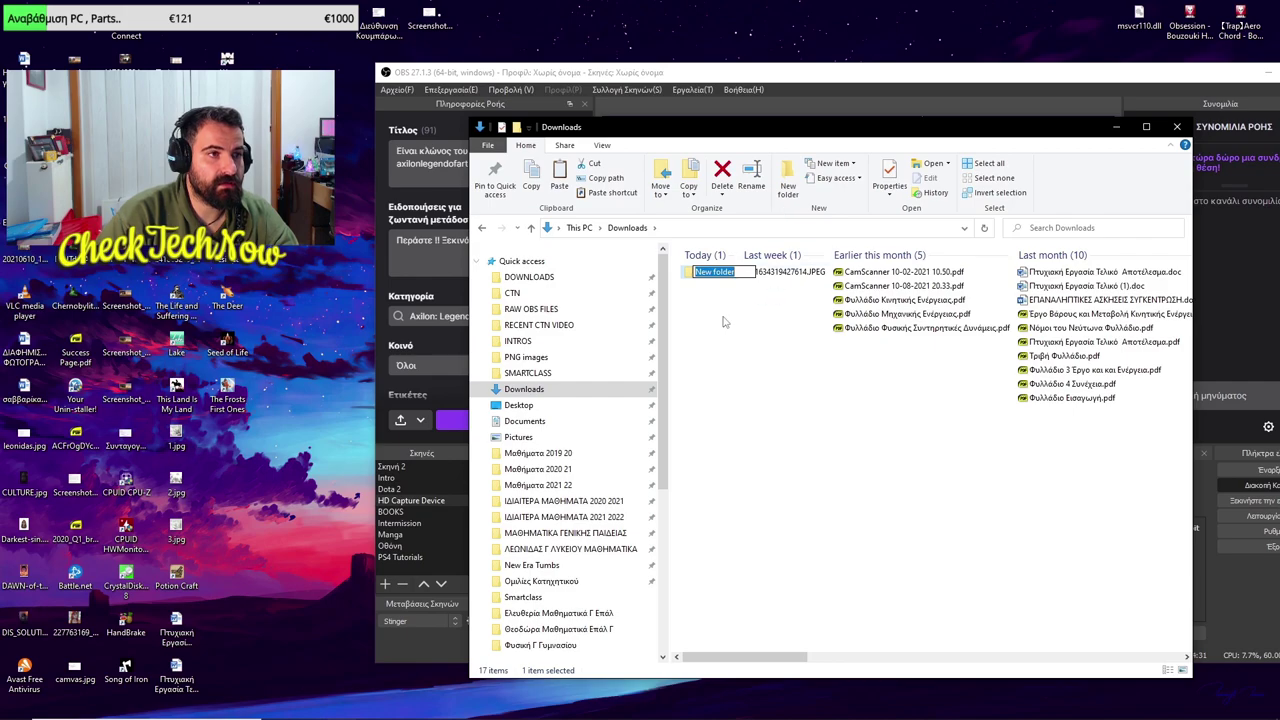
left_click(751, 370)
right_click(760, 380)
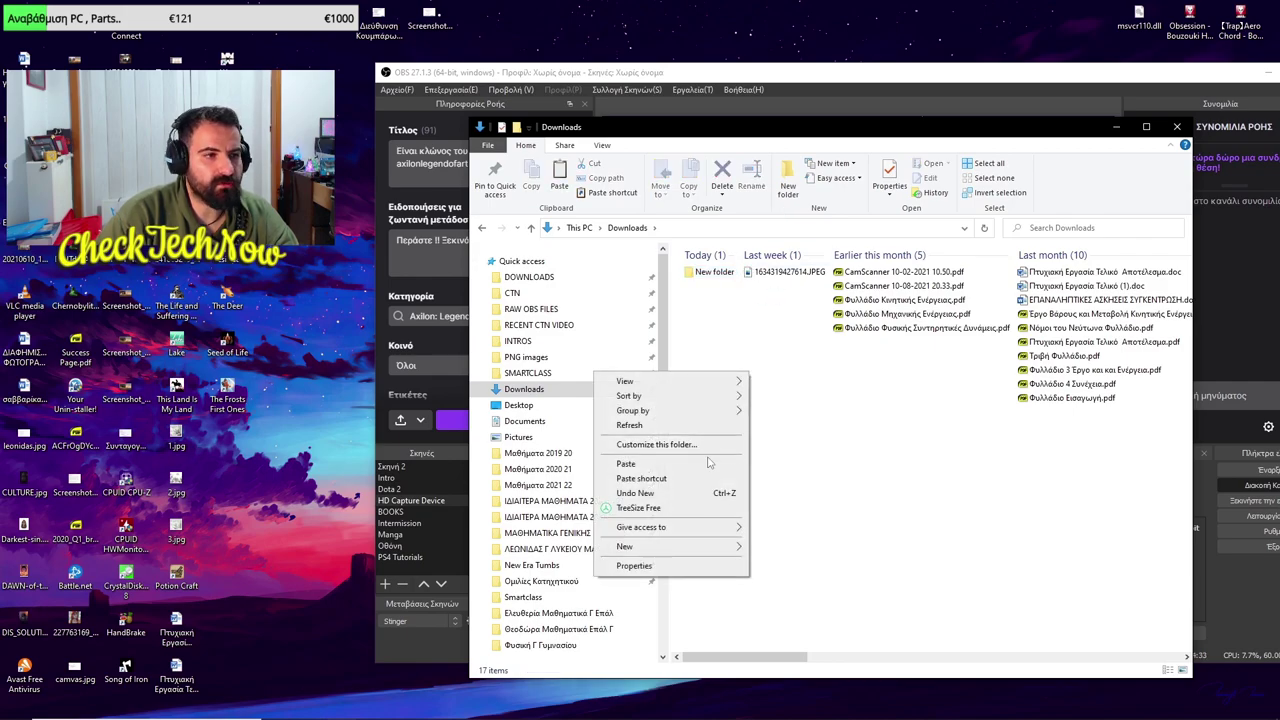
left_click(675, 465)
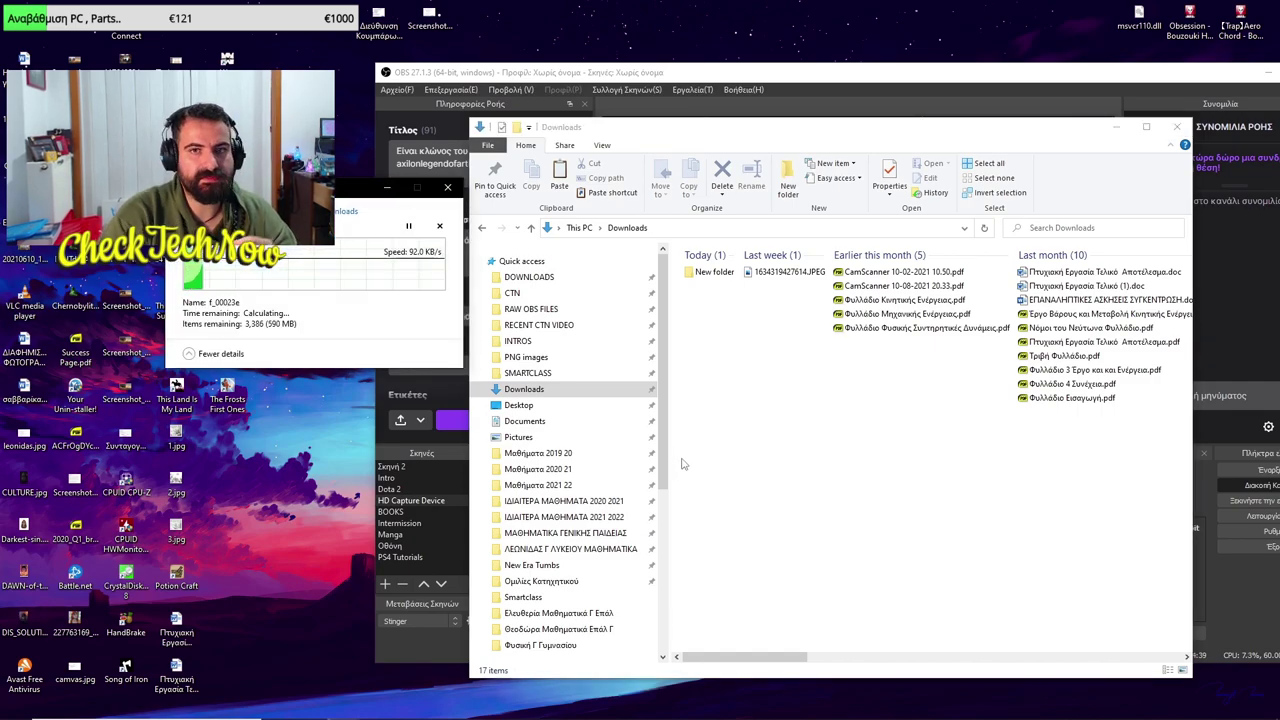
left_click_drag(306, 191, 768, 396)
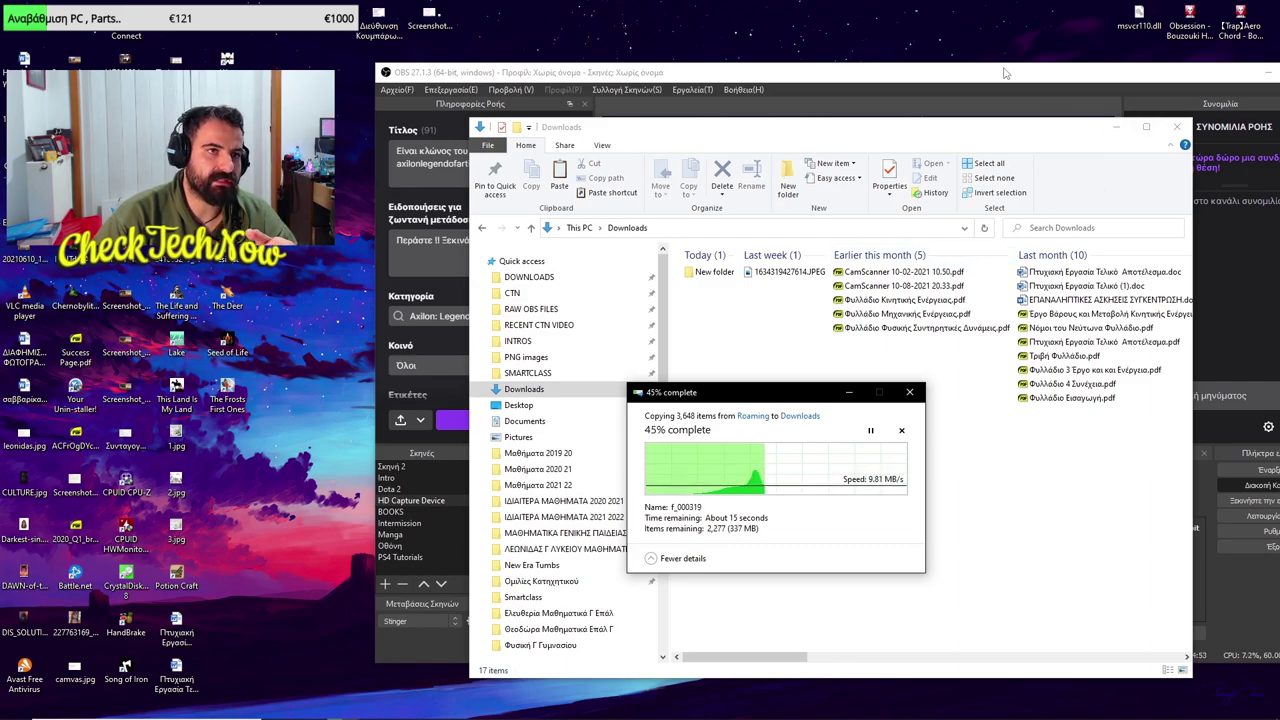
left_click(437, 137)
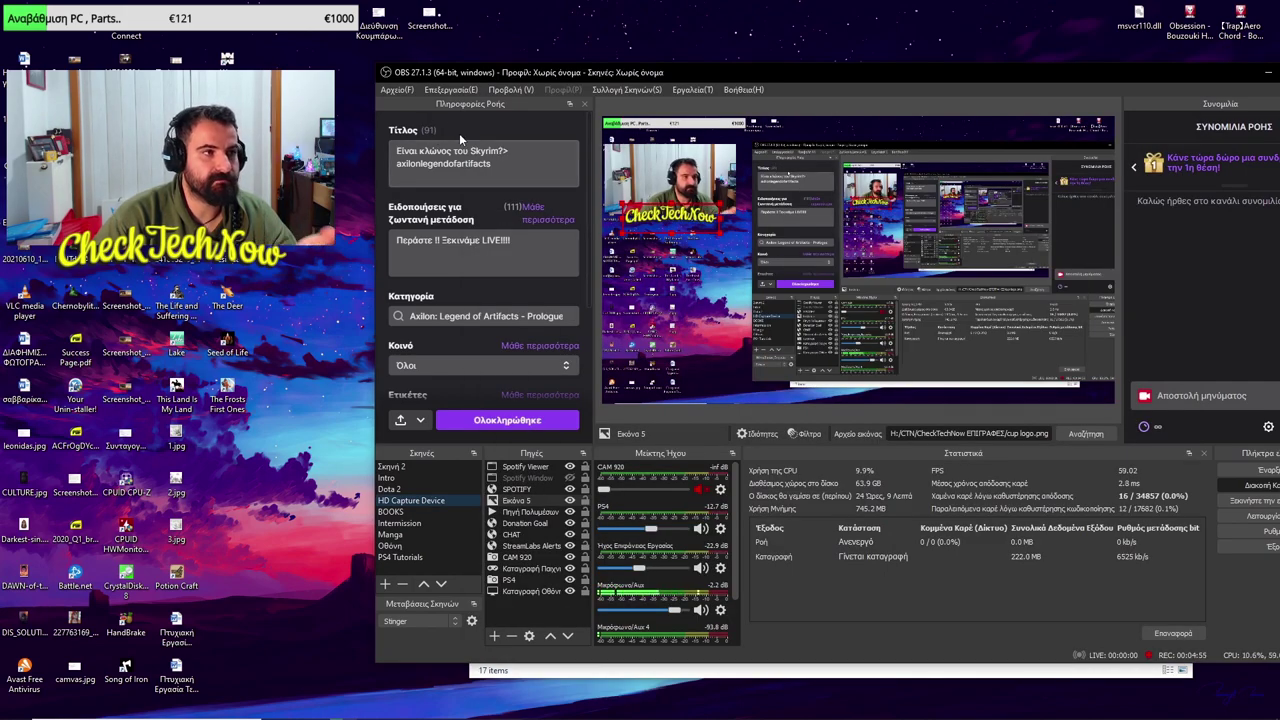
left_click(398, 89)
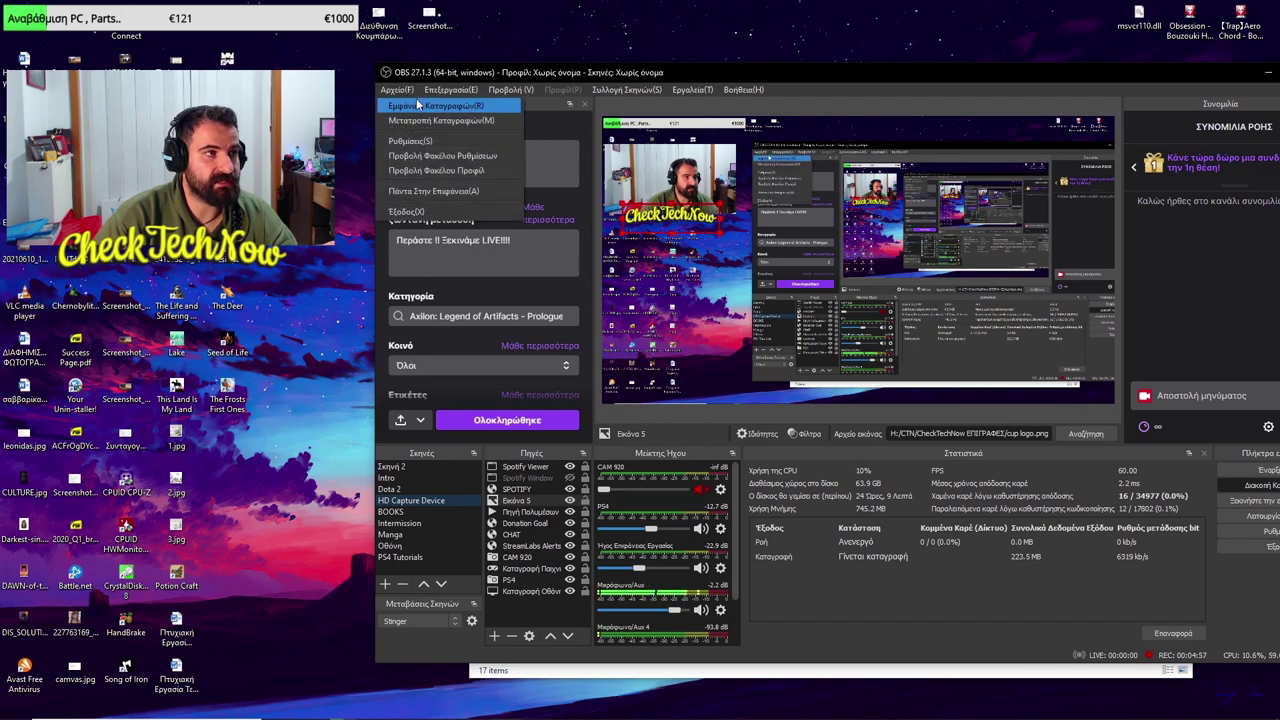
left_click(435, 156)
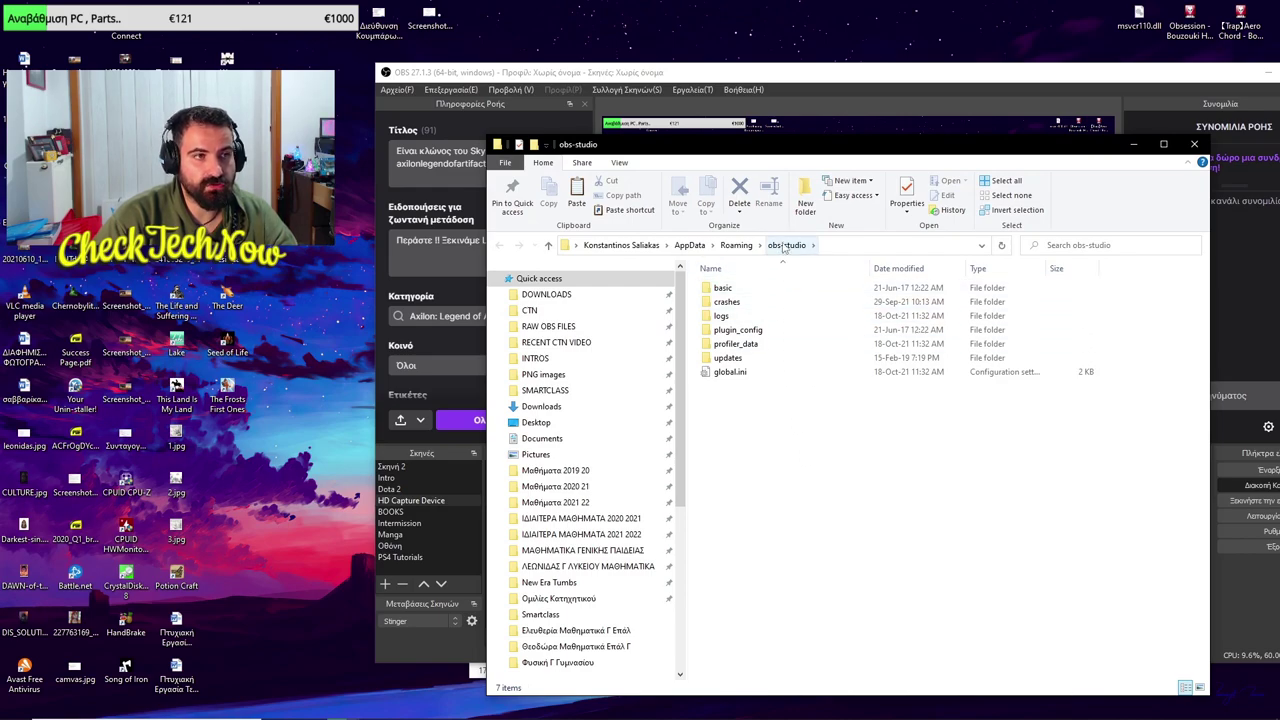
mouse_move(870, 714)
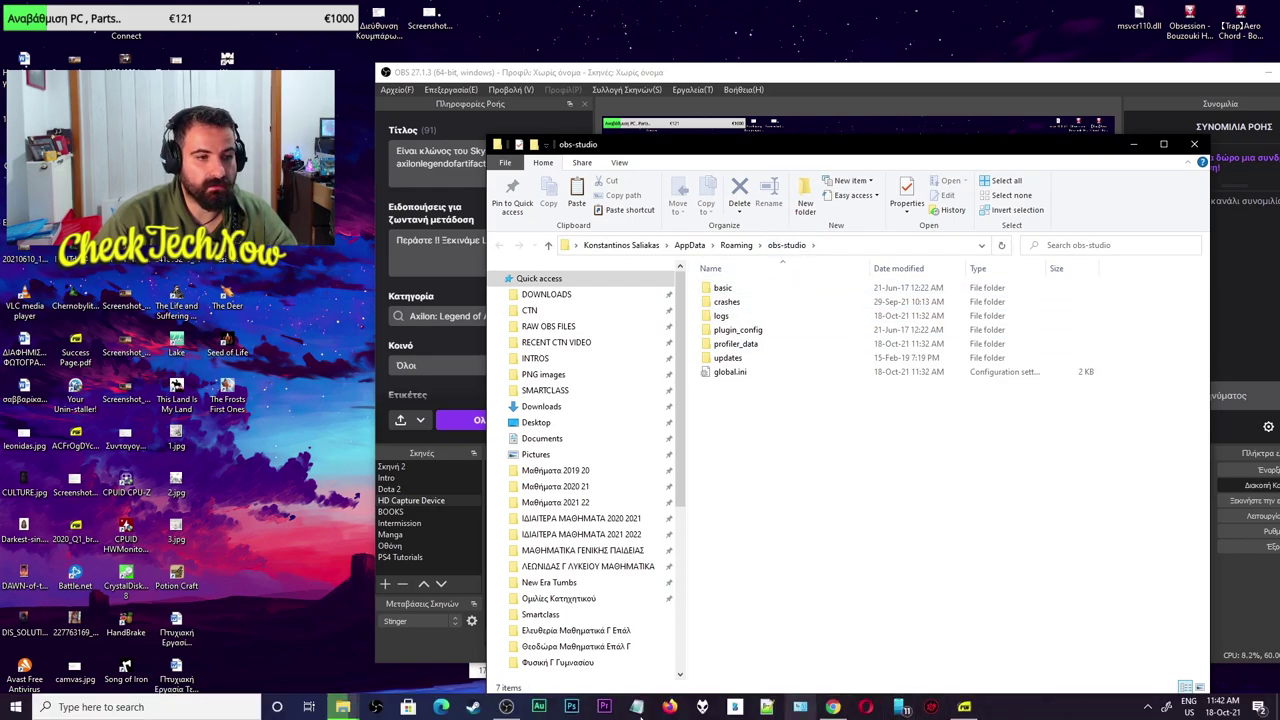
mouse_move(342, 707)
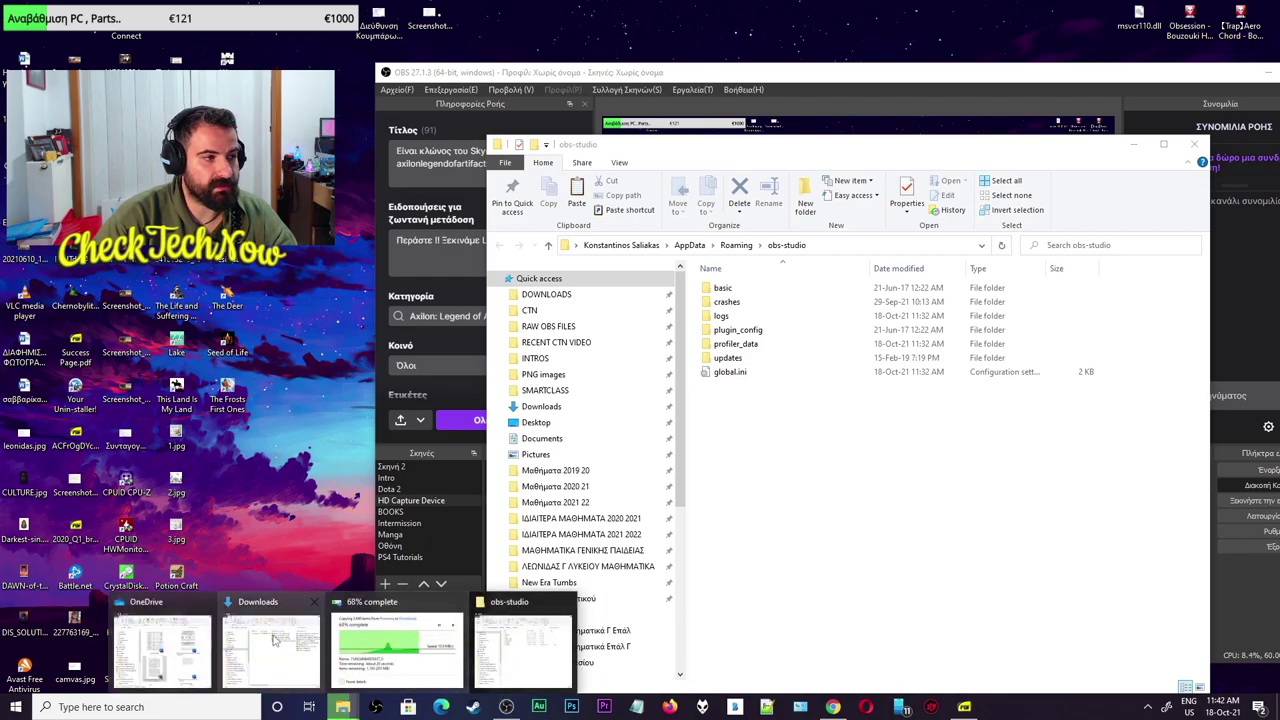
left_click(298, 634)
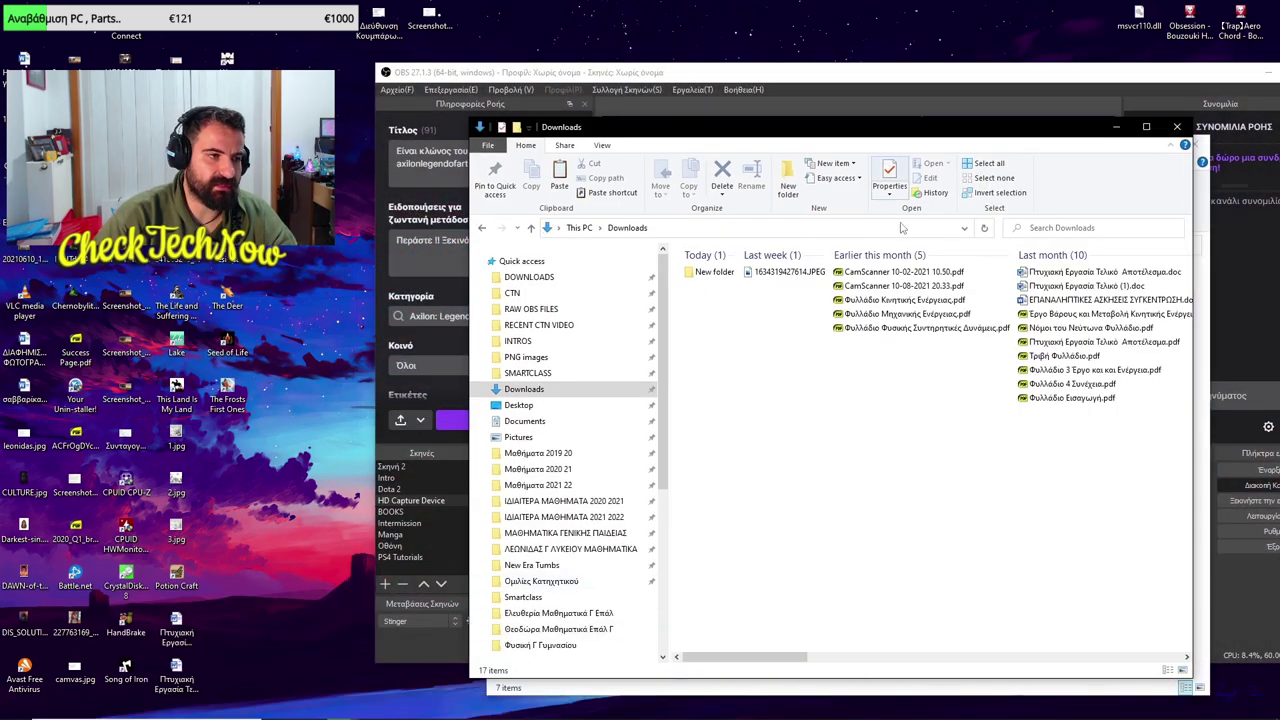
left_click(356, 710)
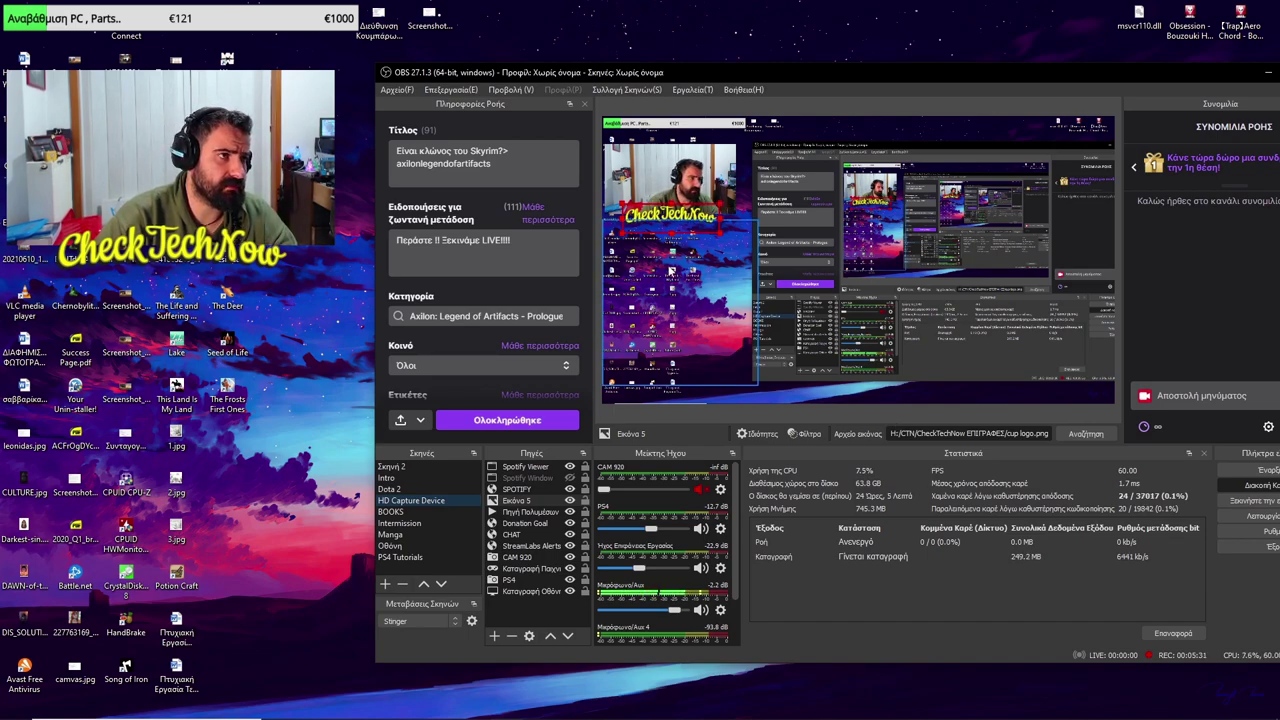
Step: Open the OBS settings folder again and arrange it side by side with the Downloads window
left_click(407, 93)
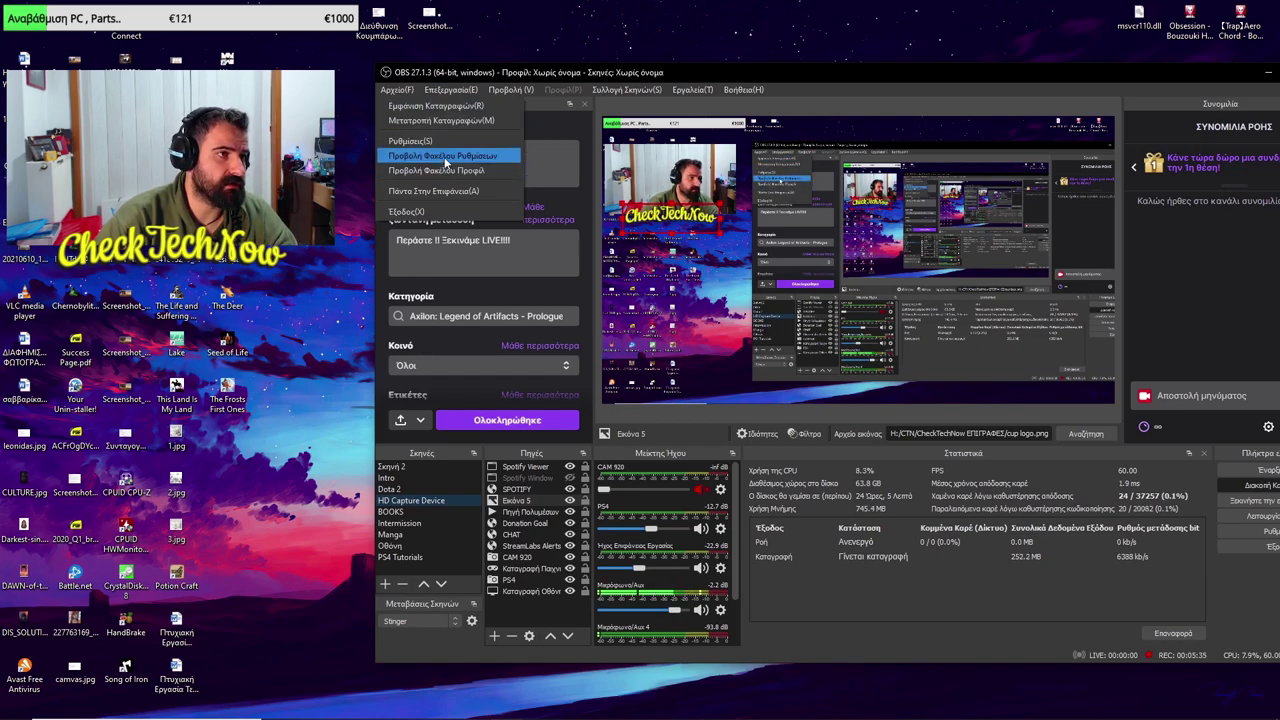
left_click(446, 157)
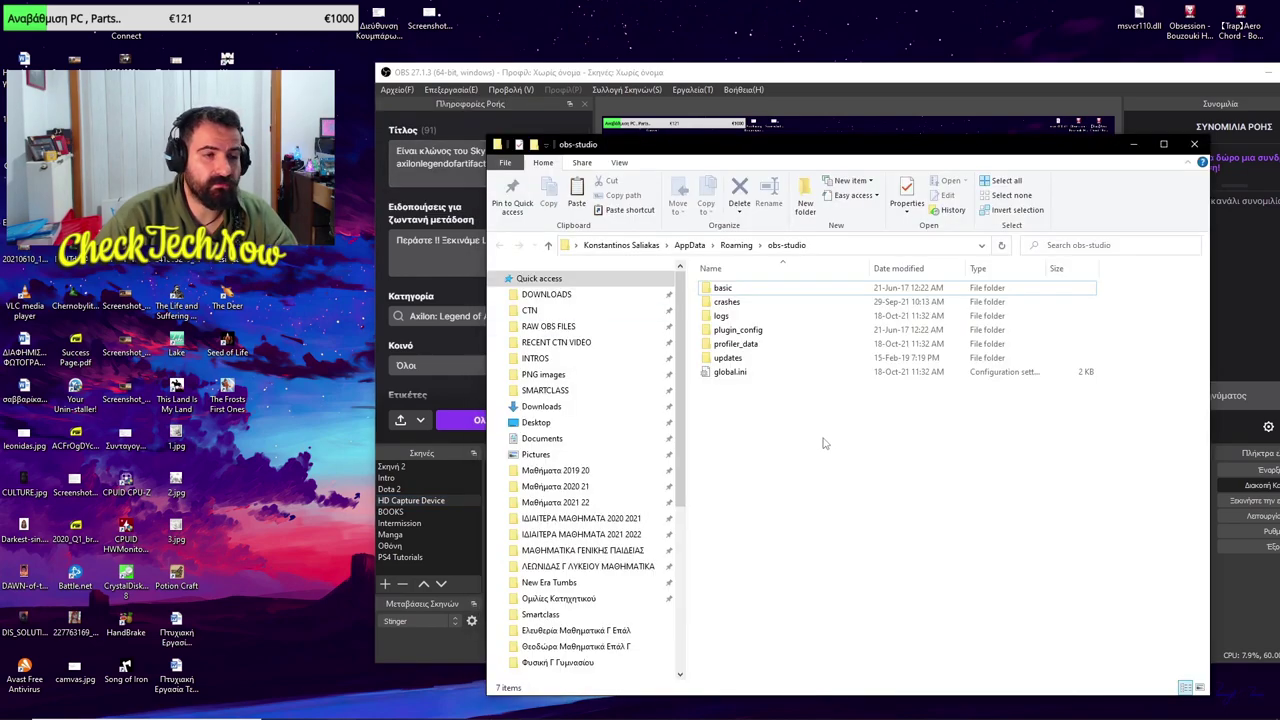
left_click_drag(818, 146, 698, 88)
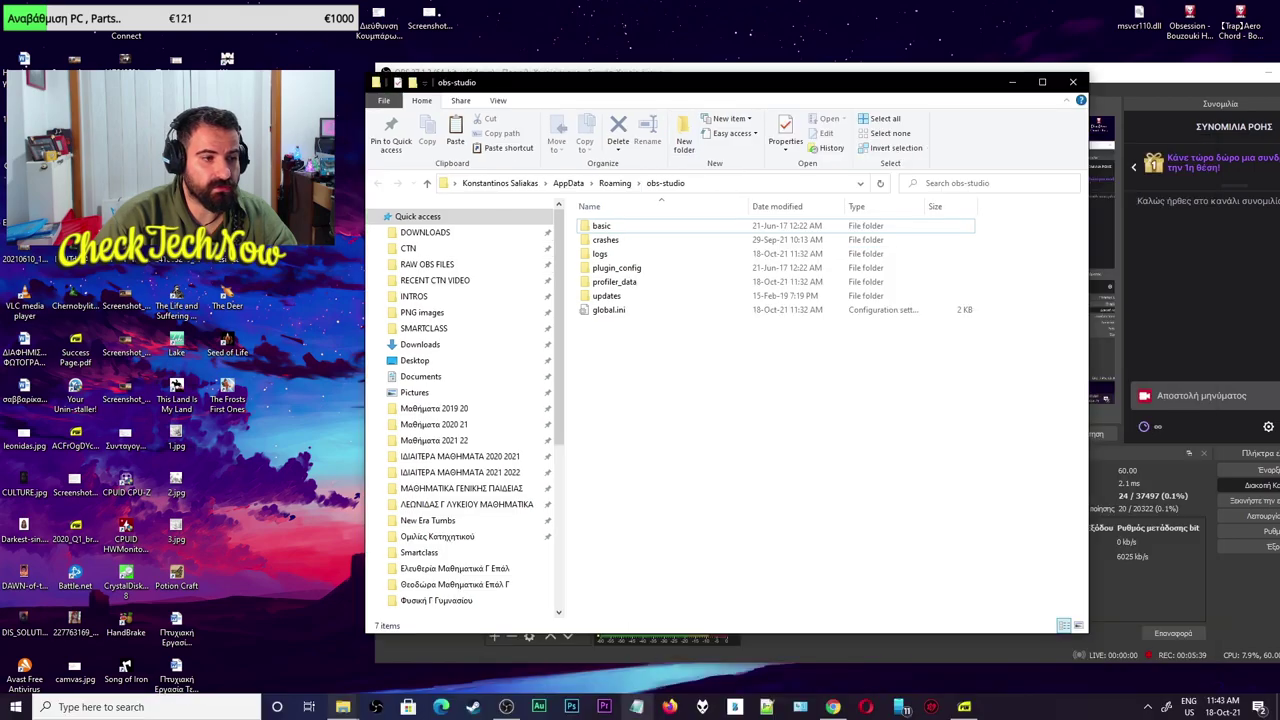
left_click(342, 707)
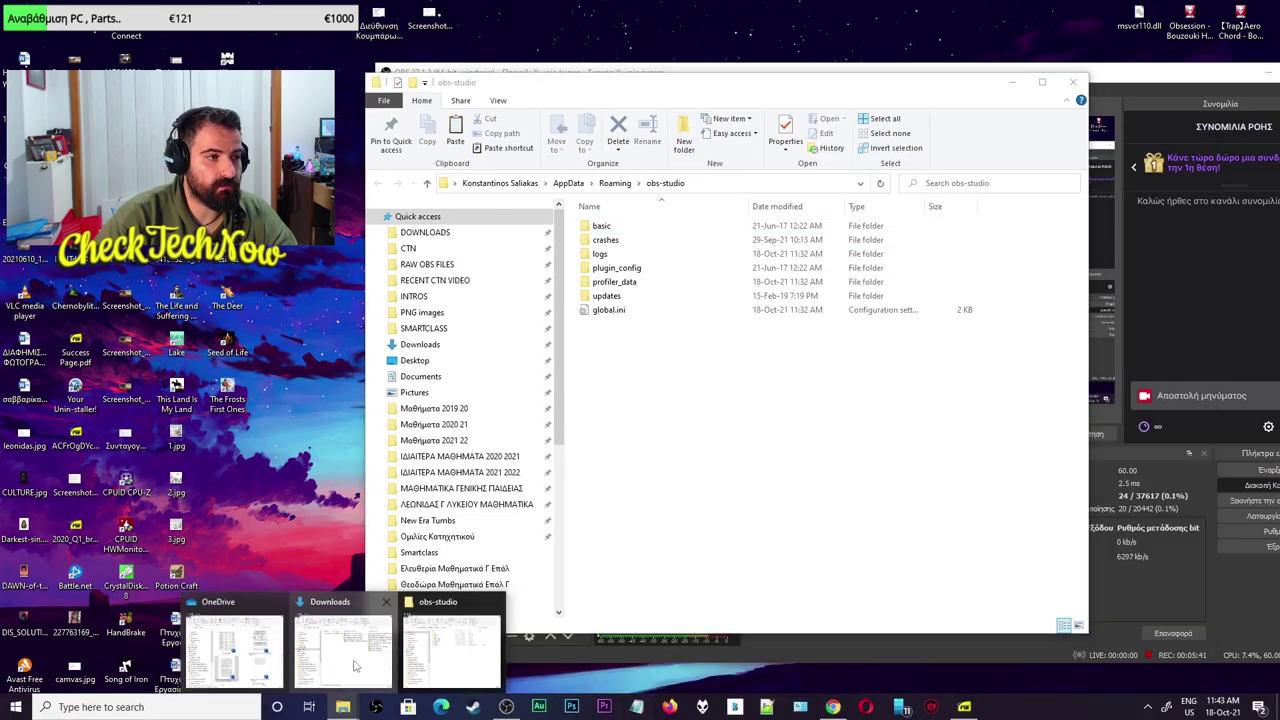
left_click(355, 665)
left_click_drag(487, 133, 1080, 105)
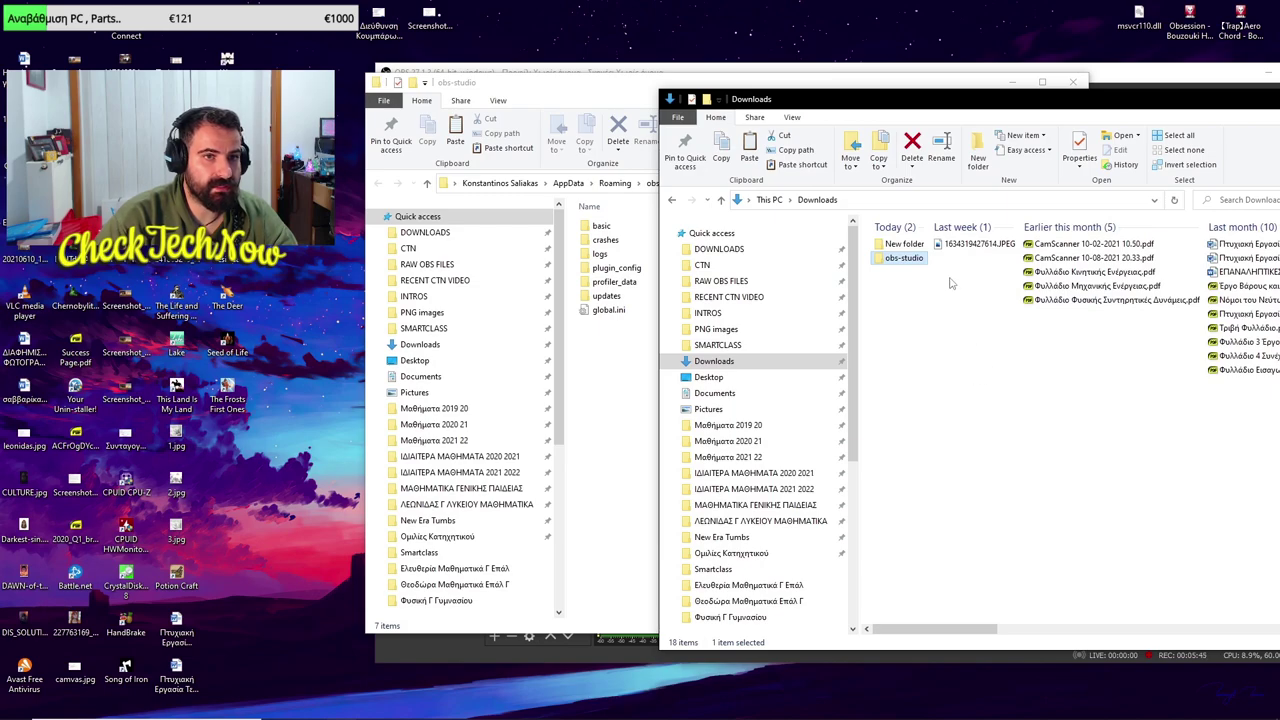
Step: Open the obs-studio backup in Downloads, select all its contents beside the original folder, and close the backup window
double_click(912, 259)
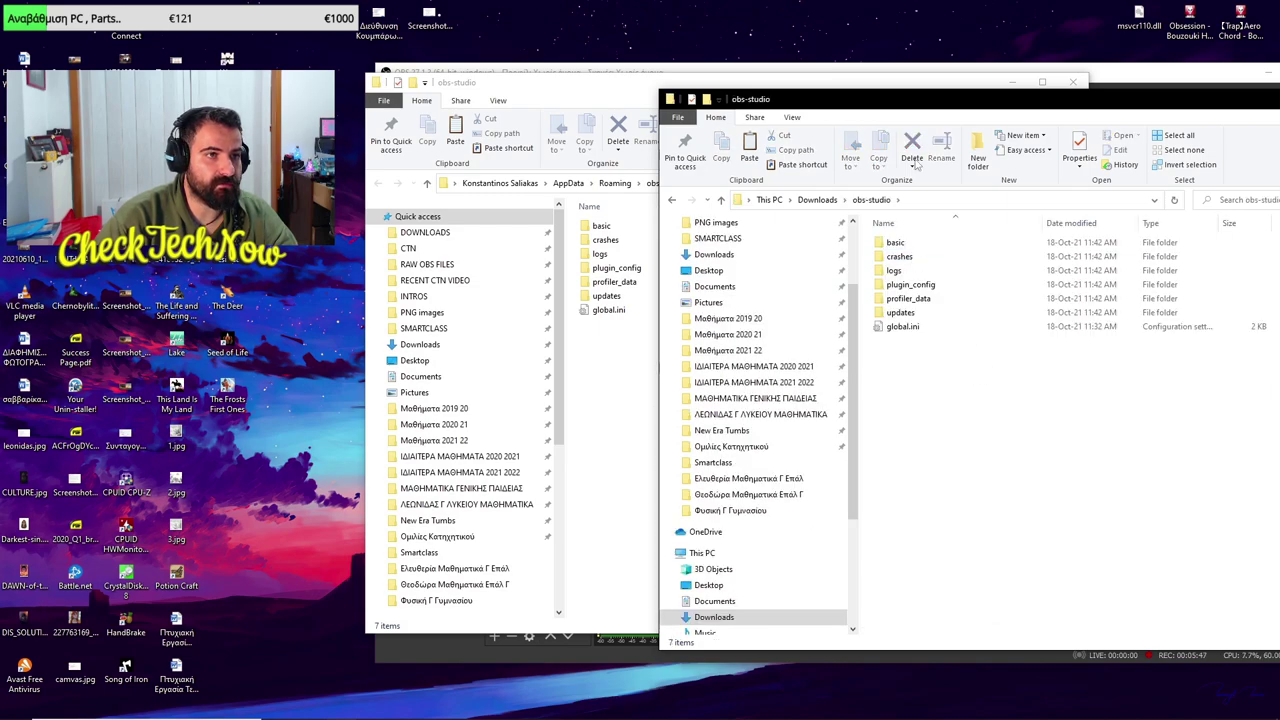
left_click_drag(905, 98, 1059, 79)
left_click_drag(1086, 425, 1058, 221)
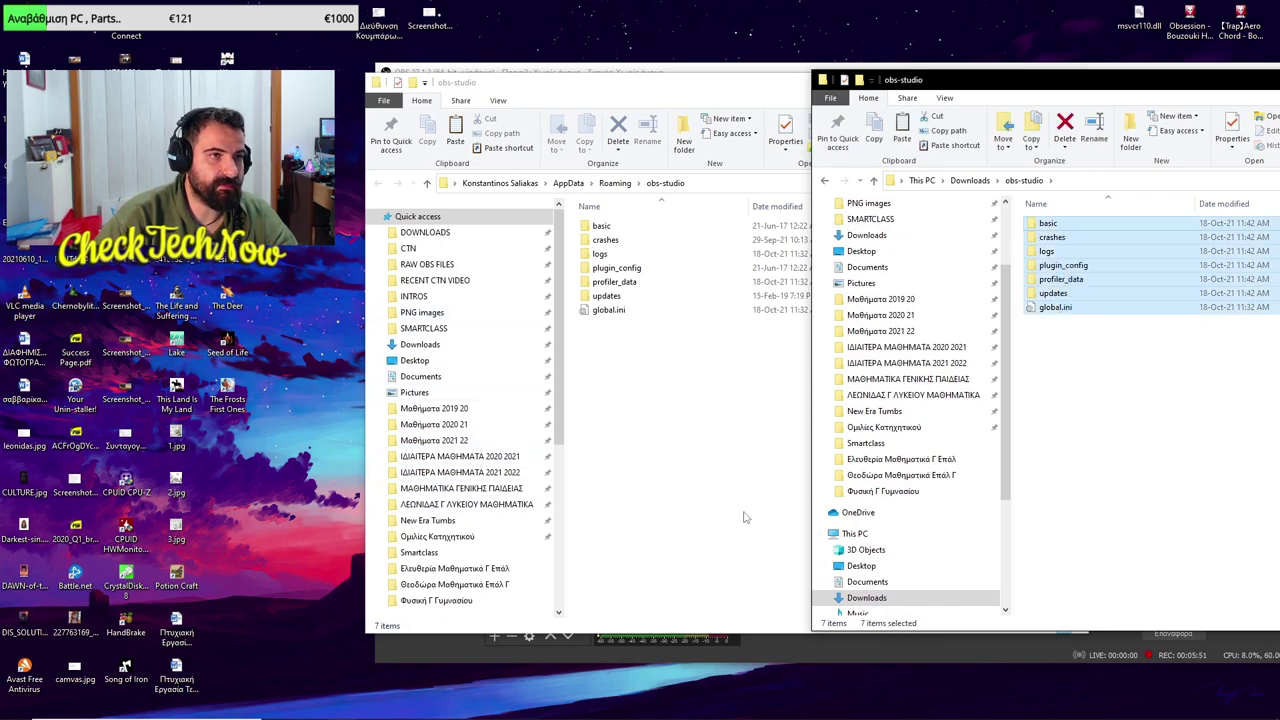
key("alt+F4")
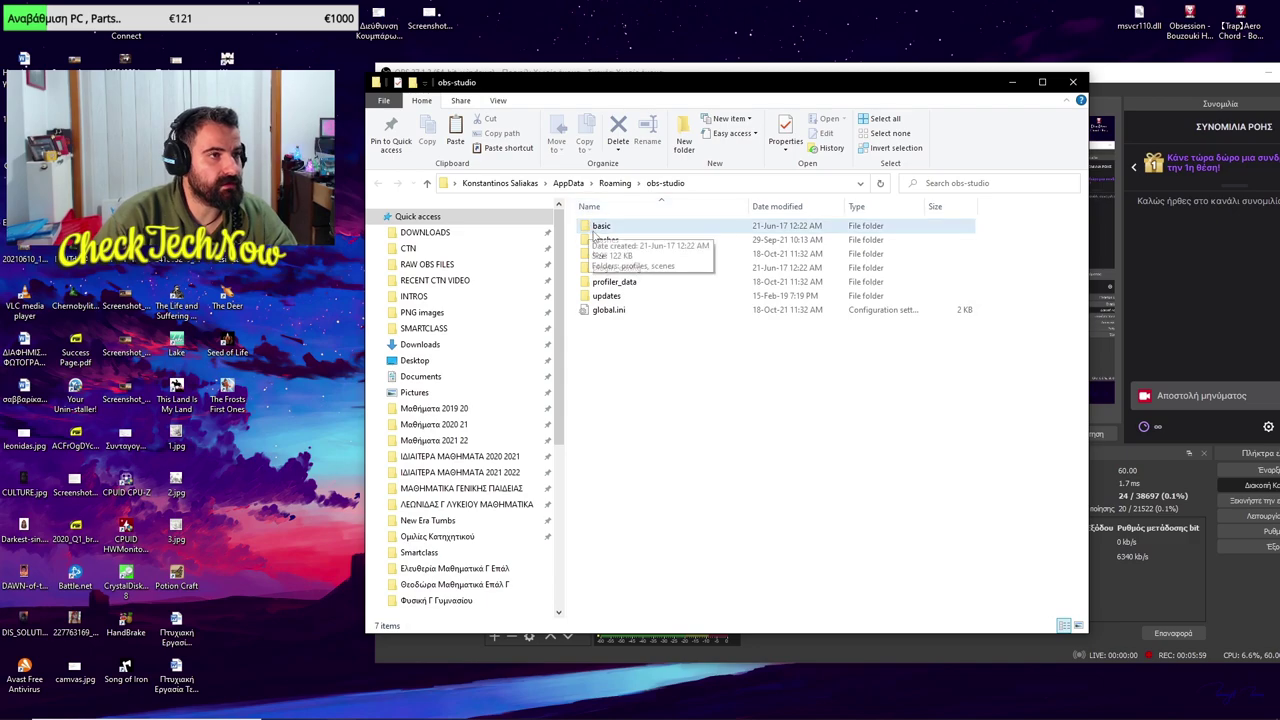
Step: Examine the profiles and scenes folders inside basic in the OBS settings folder, and minimize the window to return to OBS
double_click(603, 227)
double_click(604, 227)
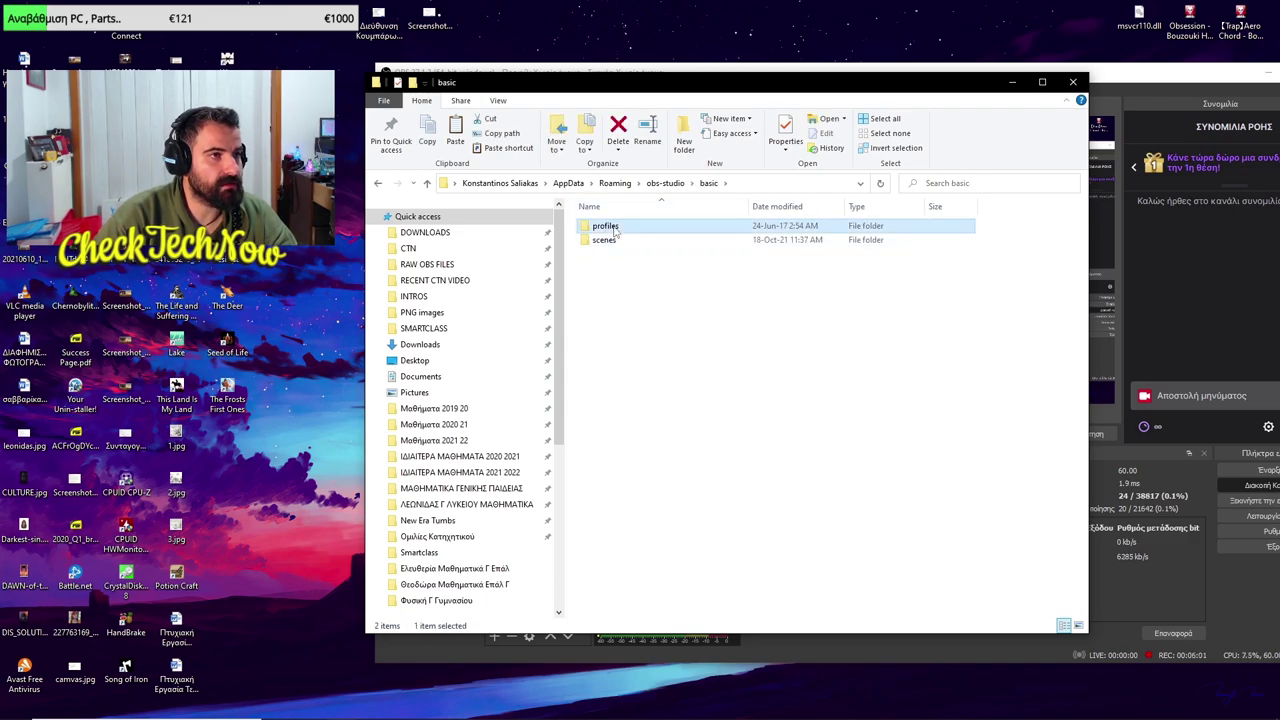
key("alt+Left")
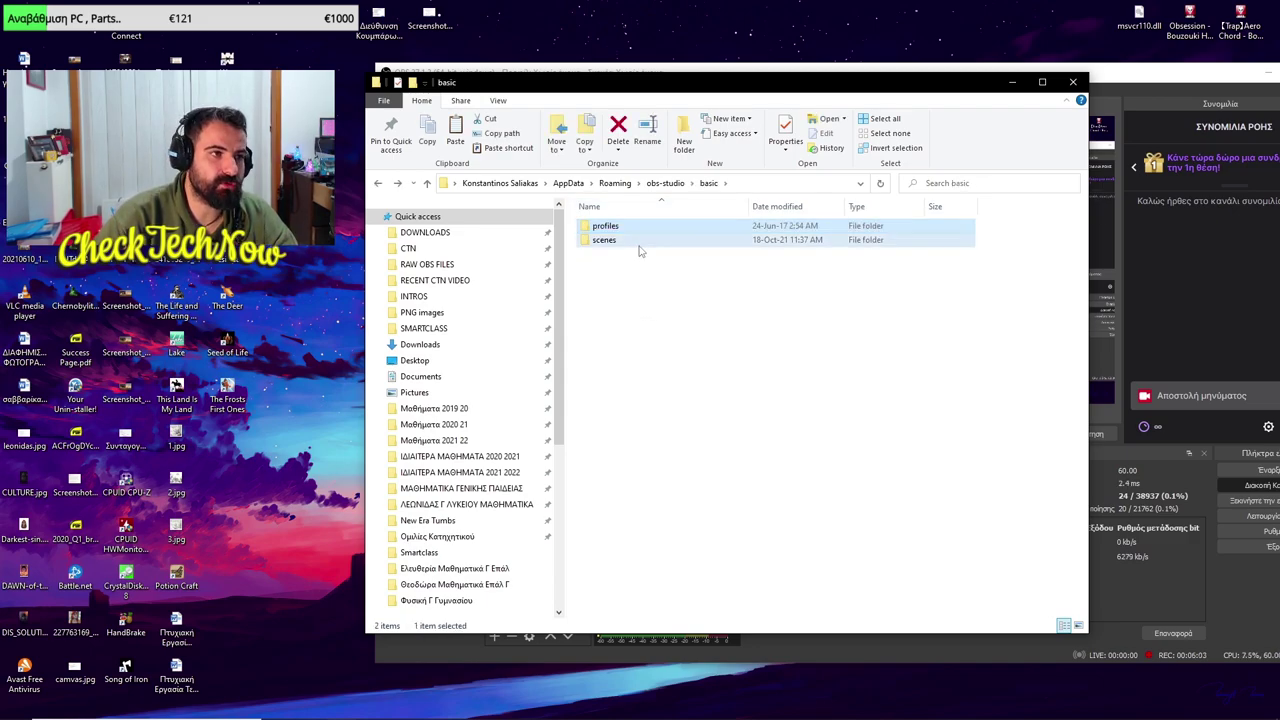
double_click(638, 243)
key("alt+Left")
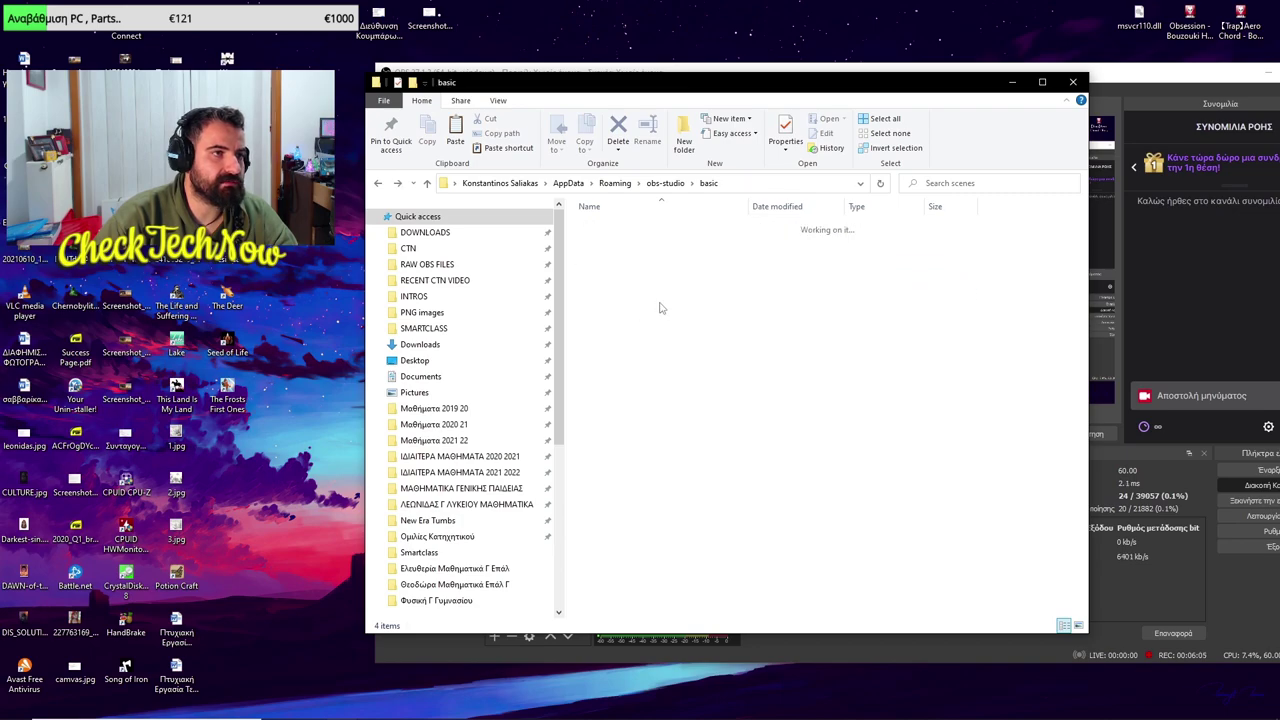
key("alt+Left")
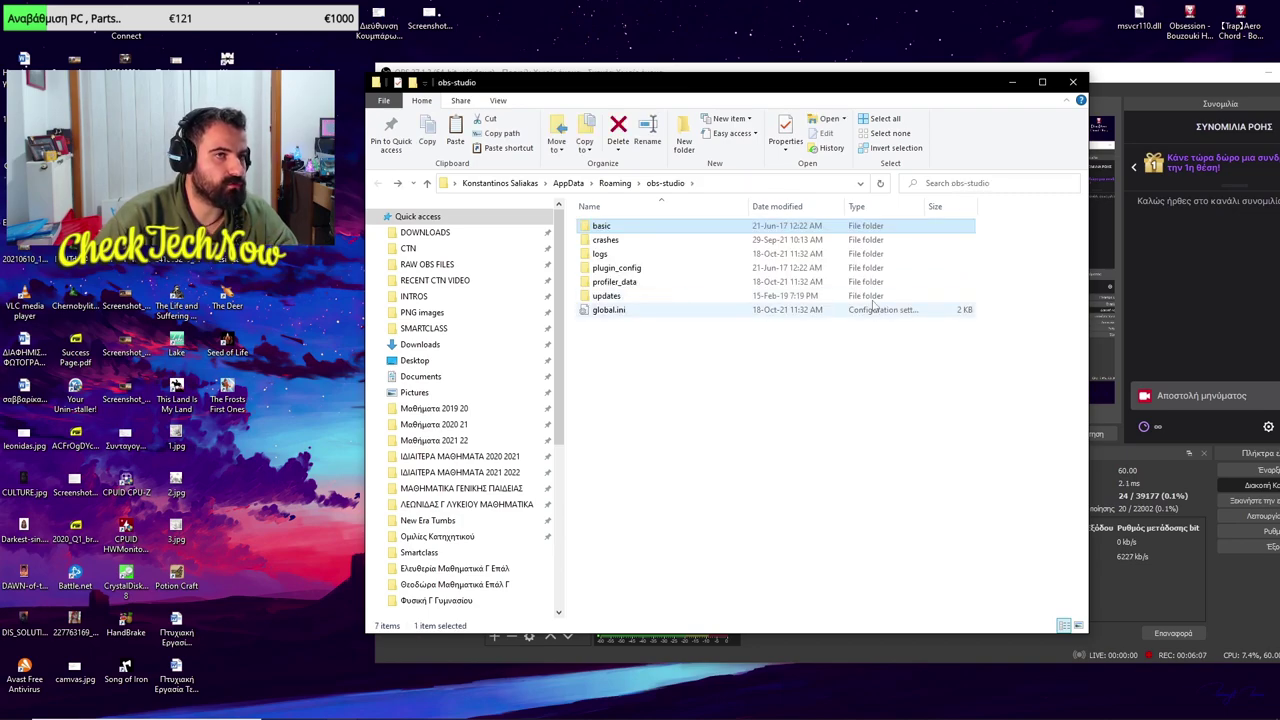
left_click(1020, 82)
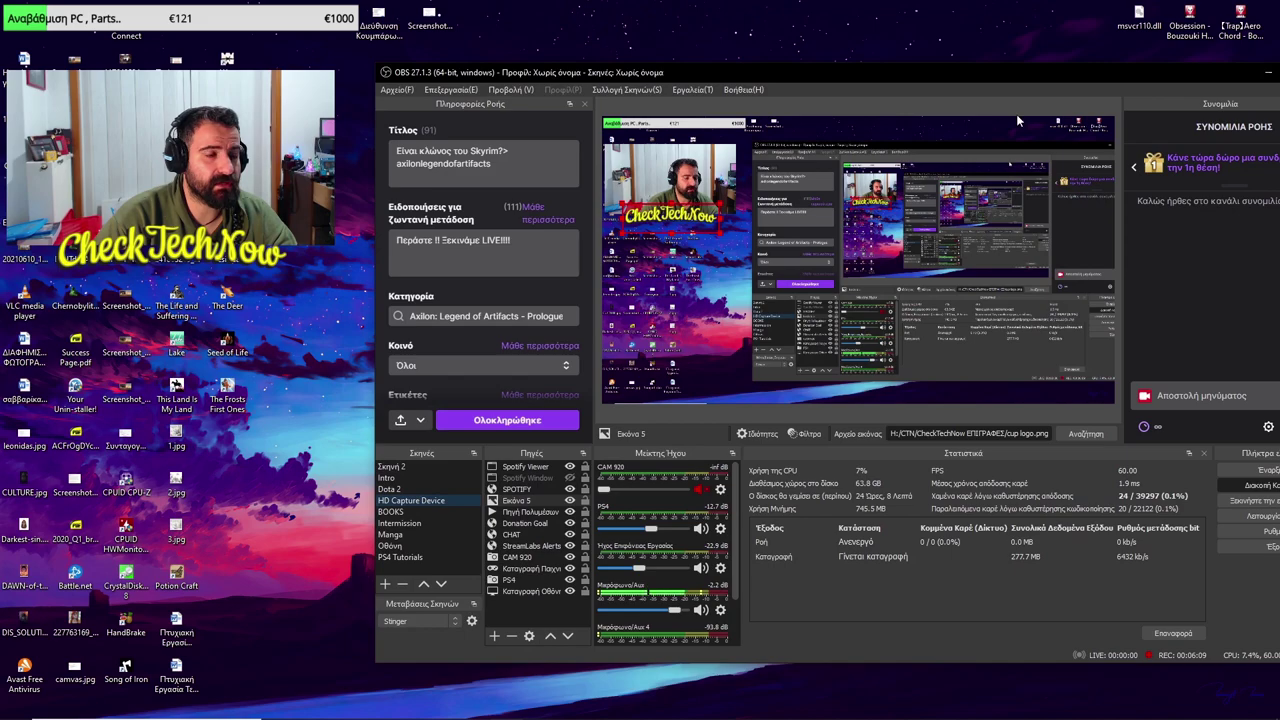